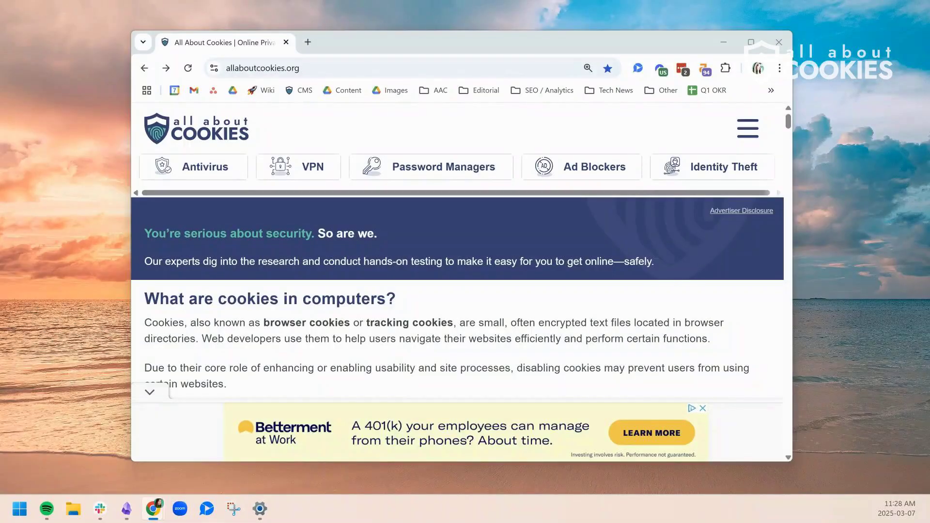
- View the saved lastpass.com login in Chrome's Google Password Manager
{"action": "left_click", "coordinate": [780, 69]}
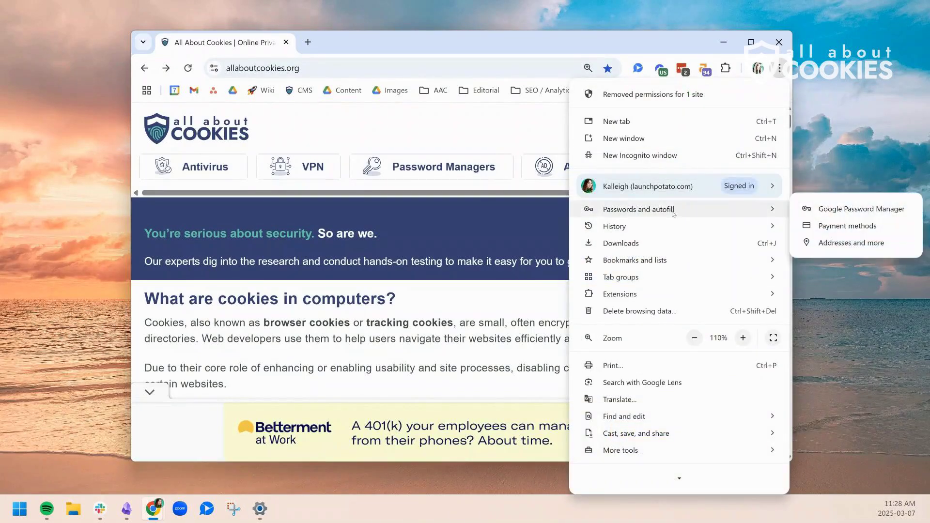
{"action": "left_click", "coordinate": [820, 209]}
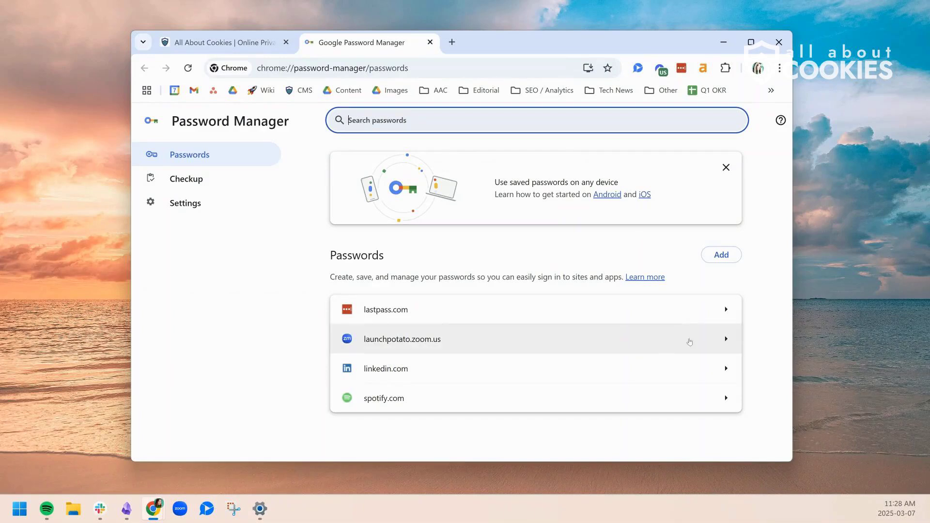
{"action": "left_click", "coordinate": [674, 313]}
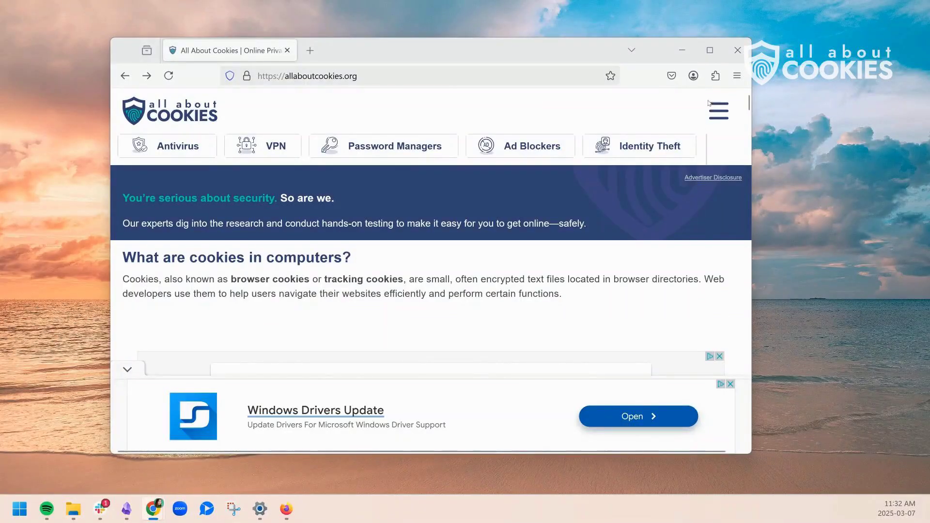
- Open Firefox's about:logins page from the menu, showing no saved logins
{"action": "left_click", "coordinate": [737, 75]}
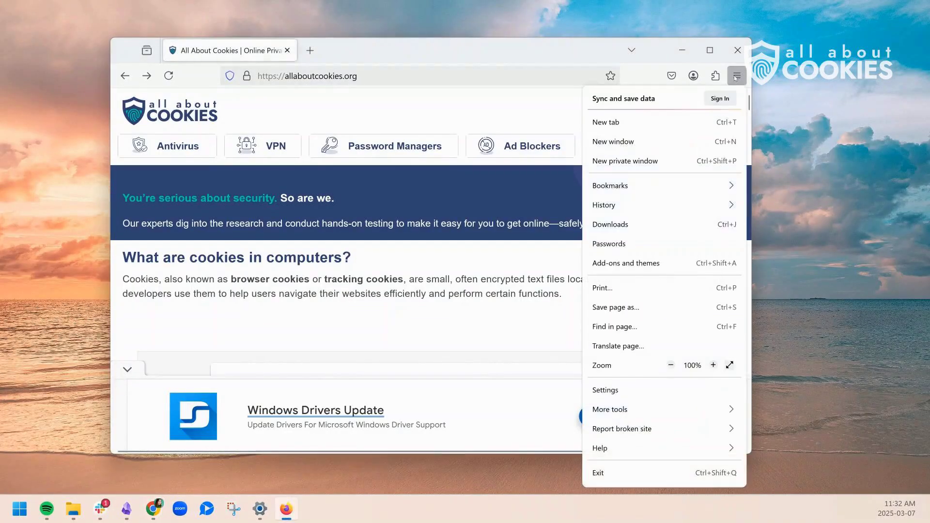
{"action": "left_click", "coordinate": [621, 248]}
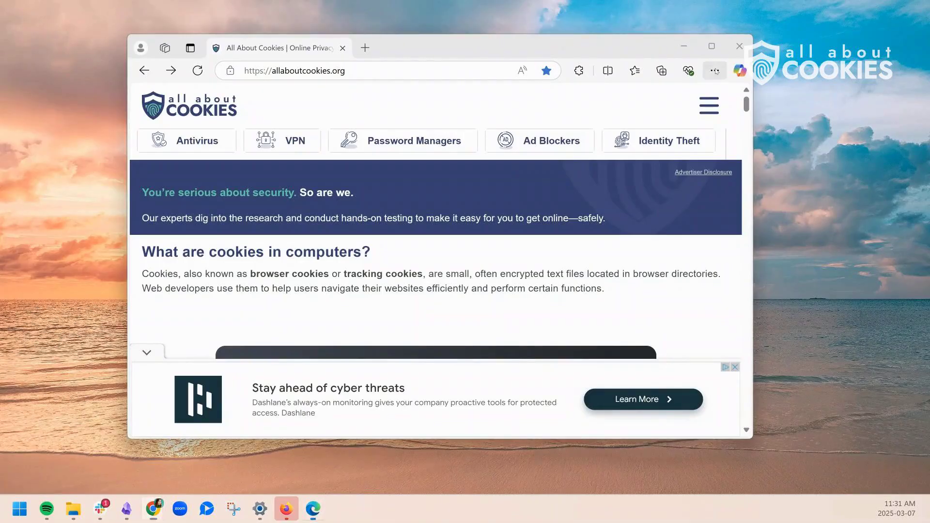
- Go through Edge Settings to the Microsoft Wallet Passwords list showing four saved sites
{"action": "left_click", "coordinate": [715, 71]}
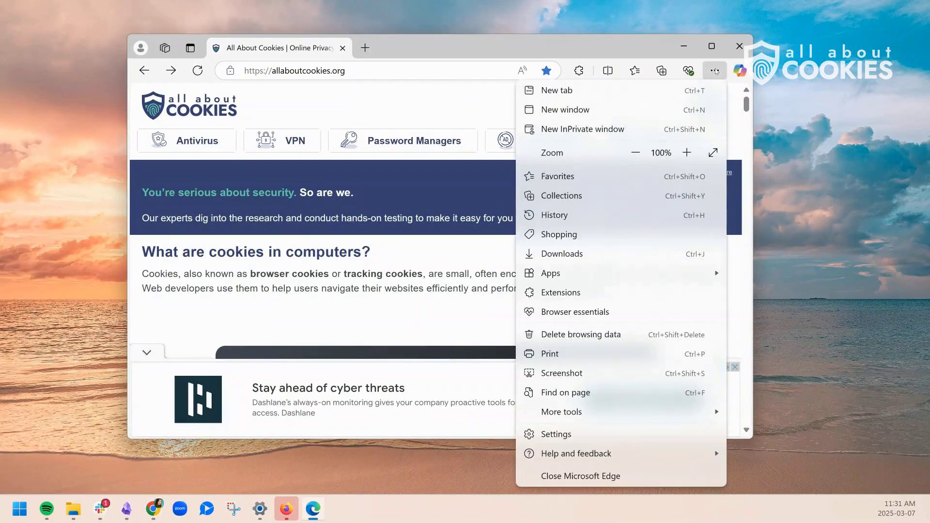
{"action": "left_click", "coordinate": [588, 434]}
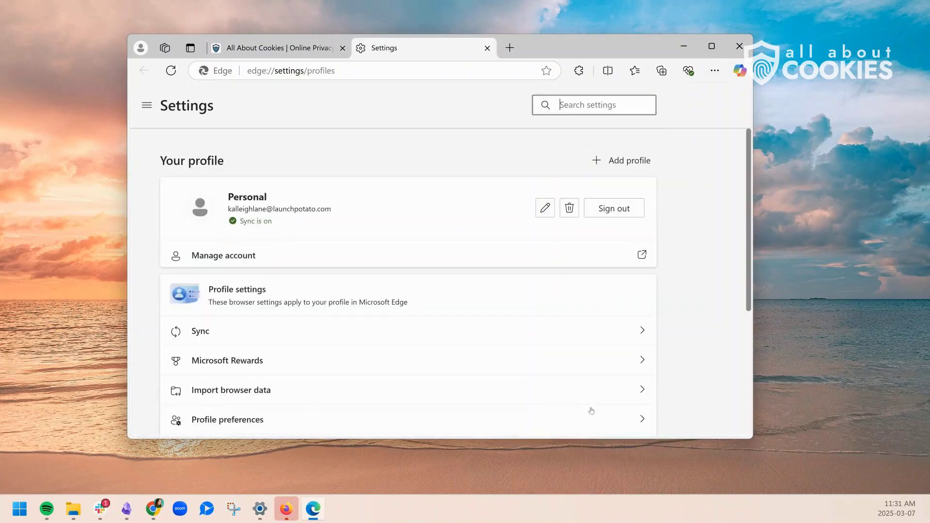
{"action": "scroll", "coordinate": [457, 293], "scroll_direction": "down", "scroll_amount": 1}
{"action": "scroll", "coordinate": [455, 289], "scroll_direction": "down", "scroll_amount": 1}
{"action": "scroll", "coordinate": [442, 293], "scroll_direction": "down", "scroll_amount": 1}
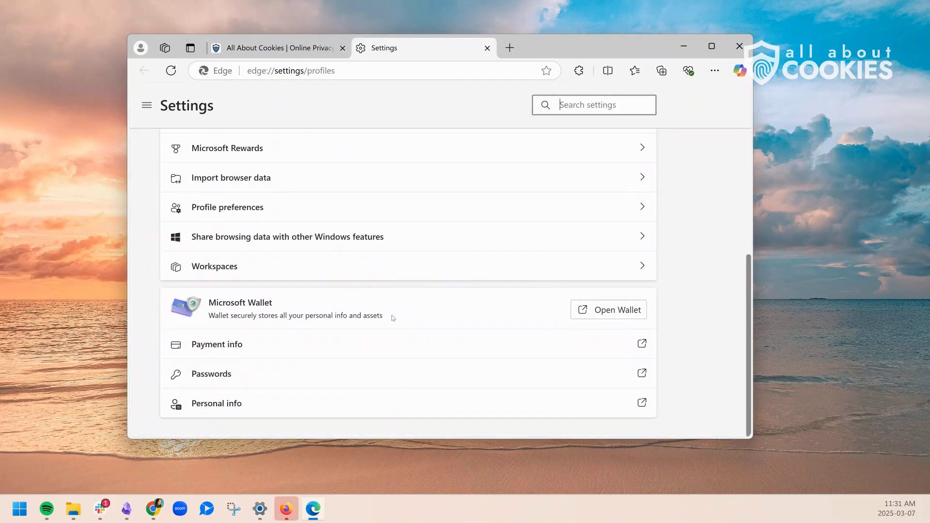
{"action": "left_click", "coordinate": [278, 384]}
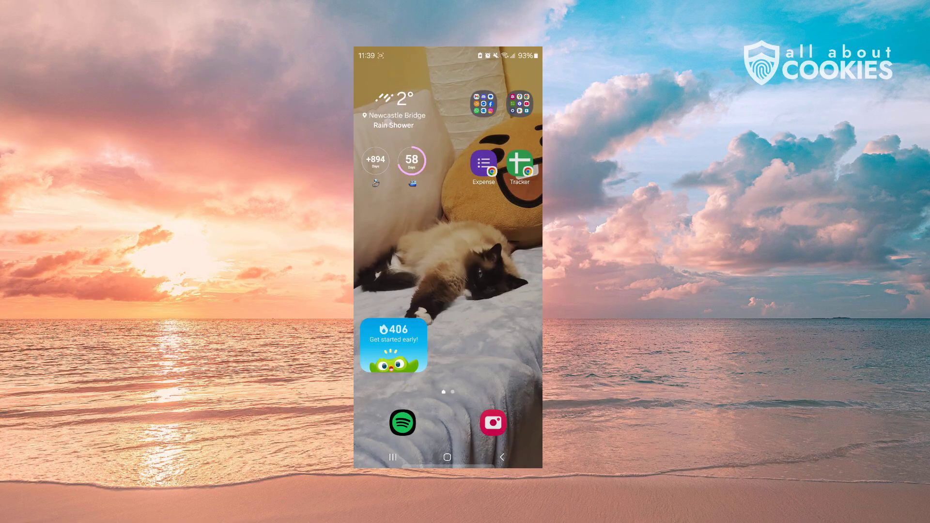
- From quick settings, navigate General management > Passwords, passkeys, and autofill > Google Password Manager
{"action": "left_click_drag", "start_coordinate": [504, 60], "coordinate": [501, 289]}
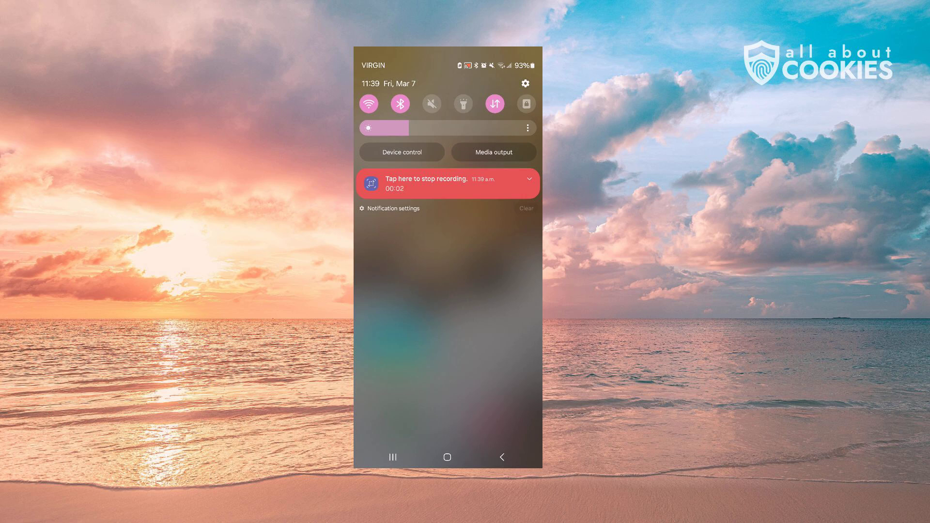
{"action": "left_click", "coordinate": [525, 83]}
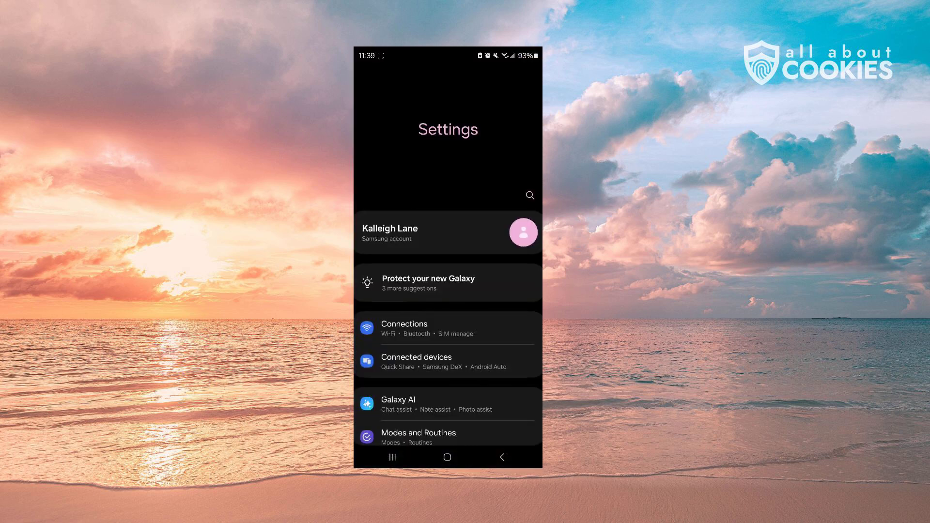
{"action": "scroll", "coordinate": [424, 237], "scroll_direction": "down", "scroll_amount": 5}
{"action": "scroll", "coordinate": [461, 290], "scroll_direction": "down", "scroll_amount": 3}
{"action": "scroll", "coordinate": [512, 153], "scroll_direction": "down", "scroll_amount": 3}
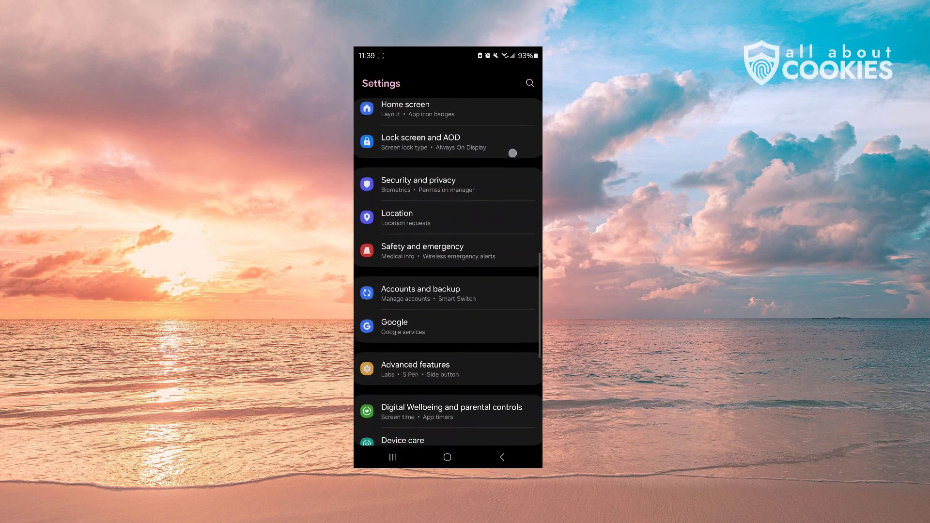
{"action": "scroll", "coordinate": [453, 374], "scroll_direction": "down", "scroll_amount": 2}
{"action": "scroll", "coordinate": [478, 237], "scroll_direction": "down", "scroll_amount": 3}
{"action": "scroll", "coordinate": [490, 178], "scroll_direction": "down", "scroll_amount": 4}
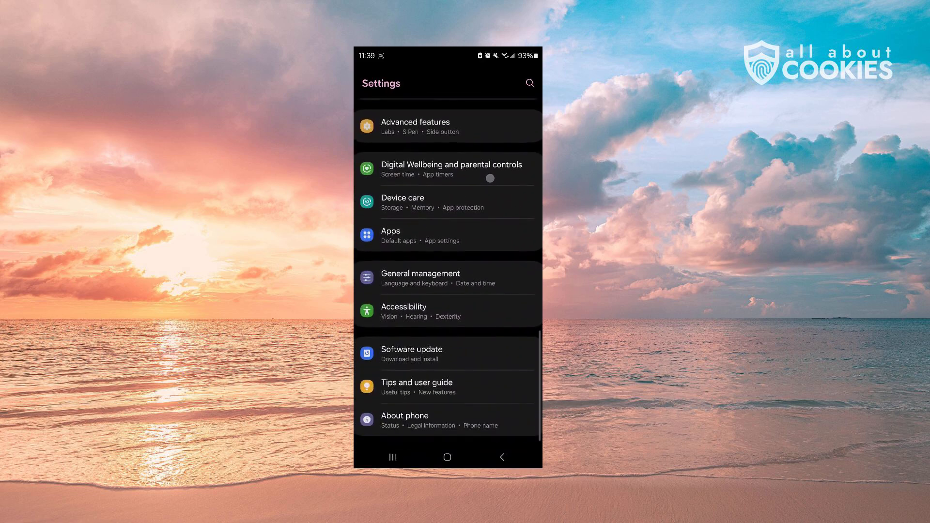
{"action": "left_click", "coordinate": [467, 284]}
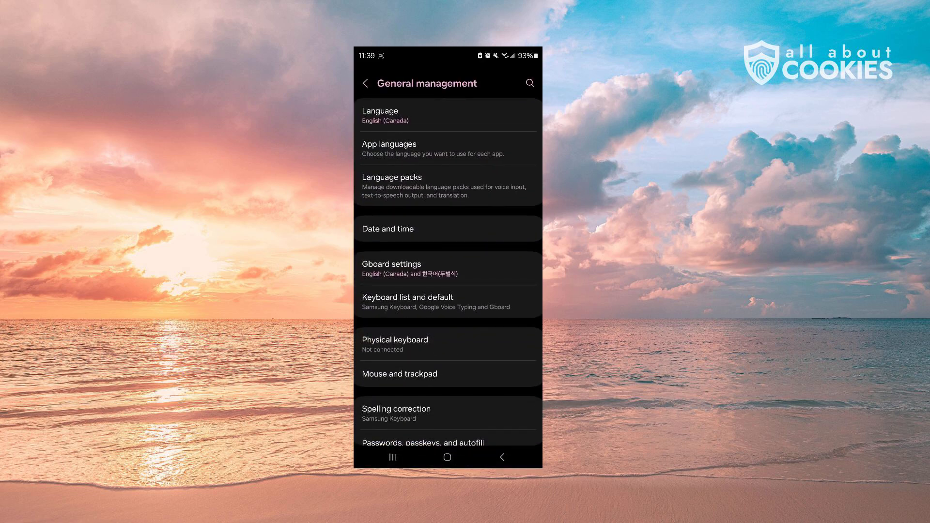
{"action": "scroll", "coordinate": [457, 383], "scroll_direction": "down", "scroll_amount": 3}
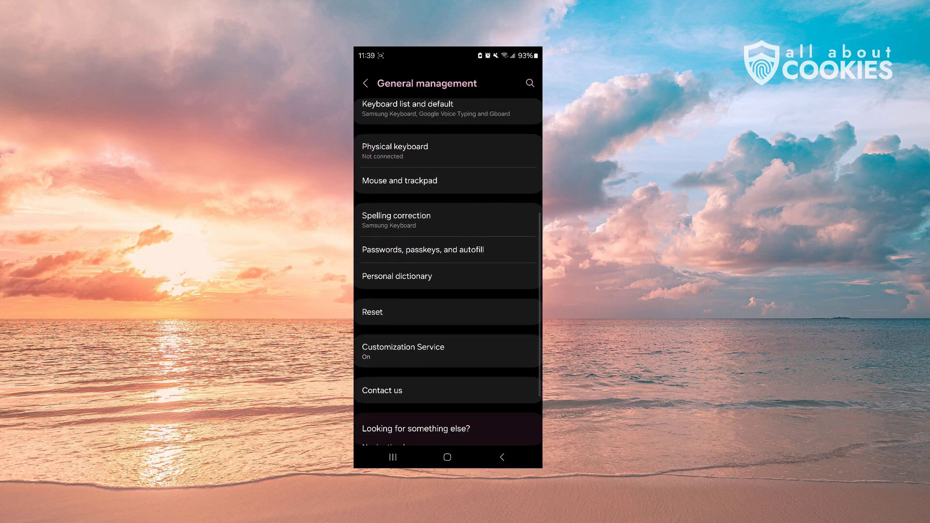
{"action": "left_click", "coordinate": [470, 250]}
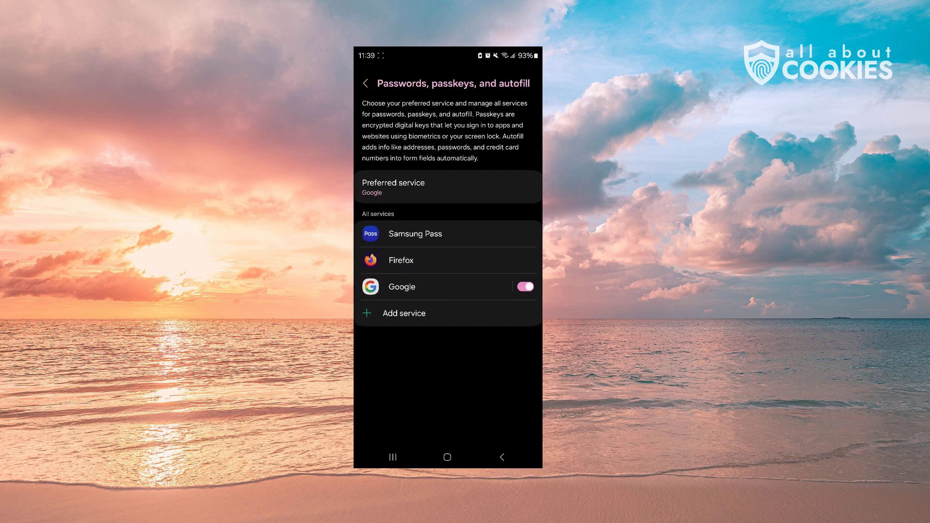
{"action": "left_click", "coordinate": [422, 287]}
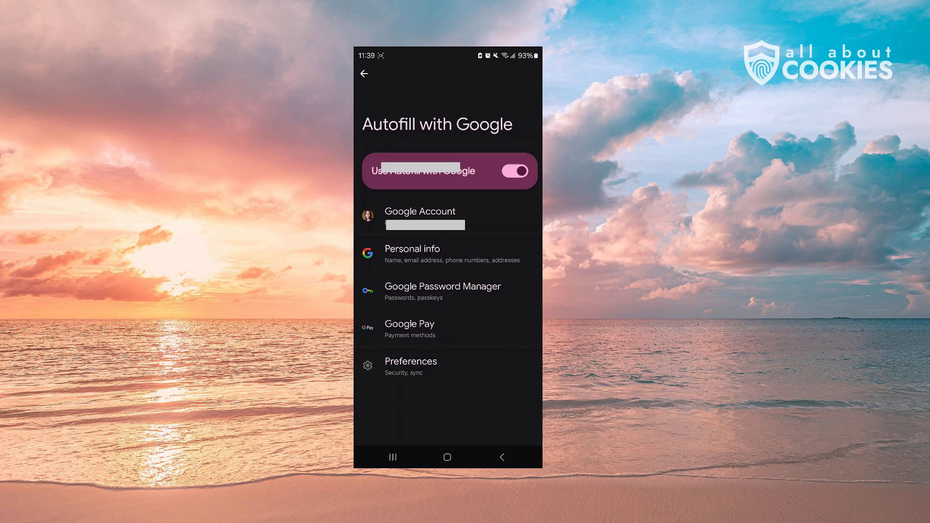
{"action": "left_click", "coordinate": [428, 285]}
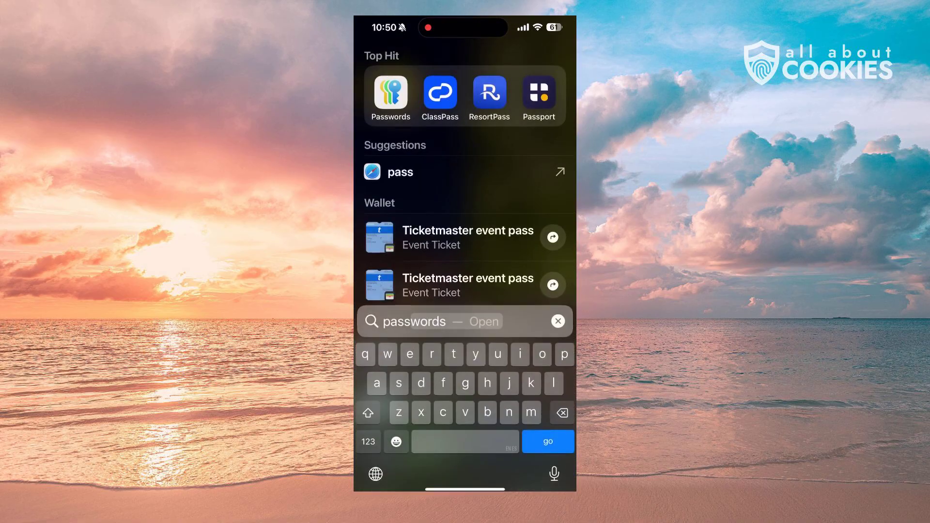
- Launch the Passwords app from the Spotlight results, listing 778 saved items
{"action": "key", "text": "Return"}
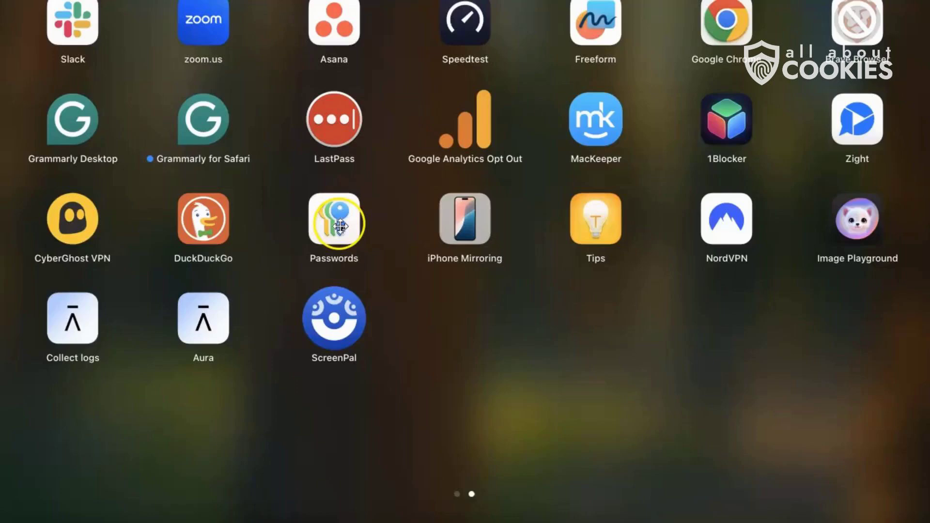
- Launch Passwords from Launchpad and unlock it to list 75 saved entries
{"action": "left_click", "coordinate": [339, 226]}
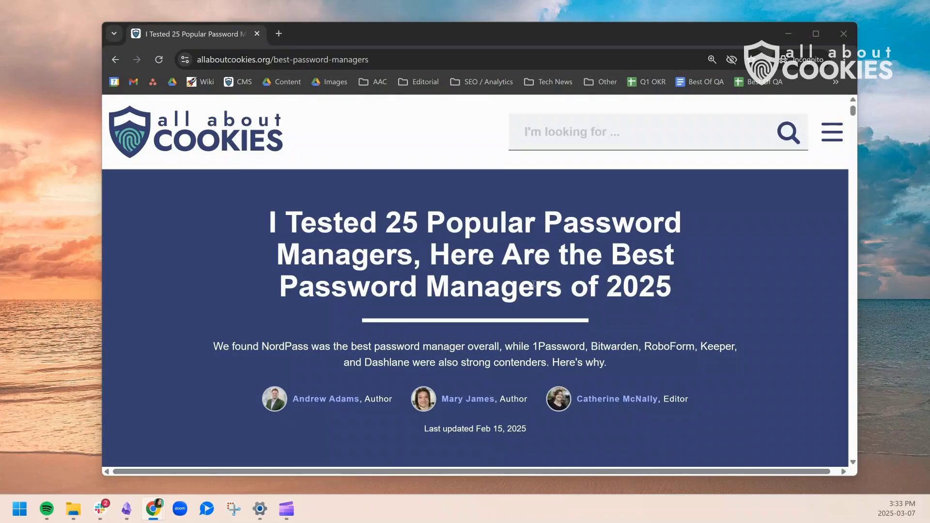
{"action": "scroll", "coordinate": [546, 292], "scroll_direction": "down", "scroll_amount": 3}
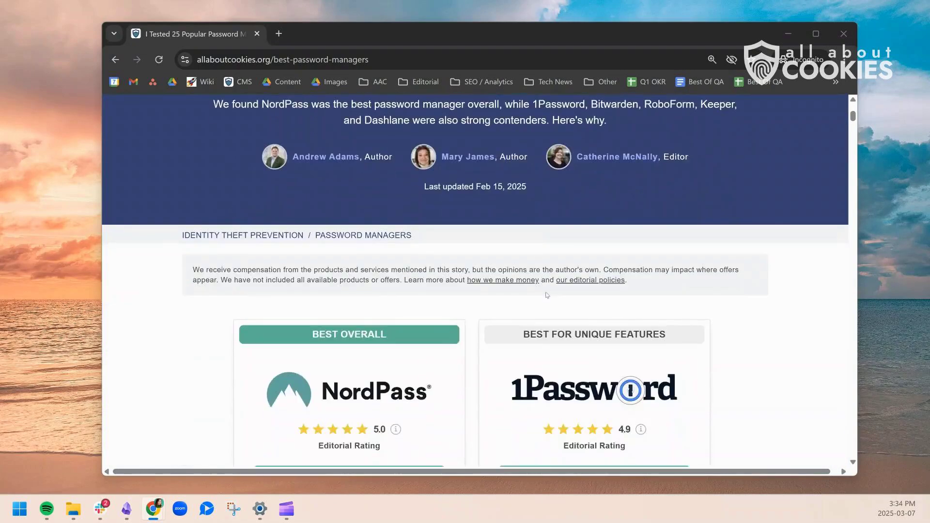
{"action": "scroll", "coordinate": [547, 295], "scroll_direction": "down", "scroll_amount": 3}
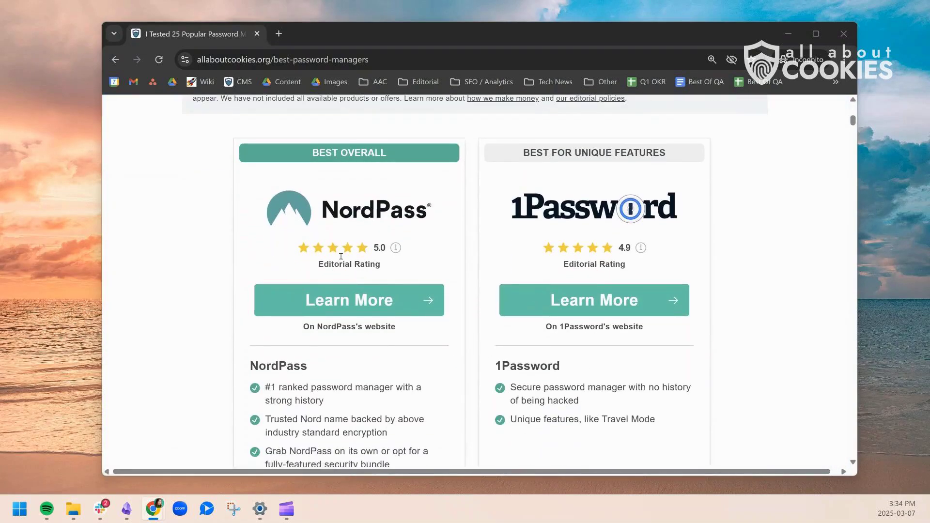